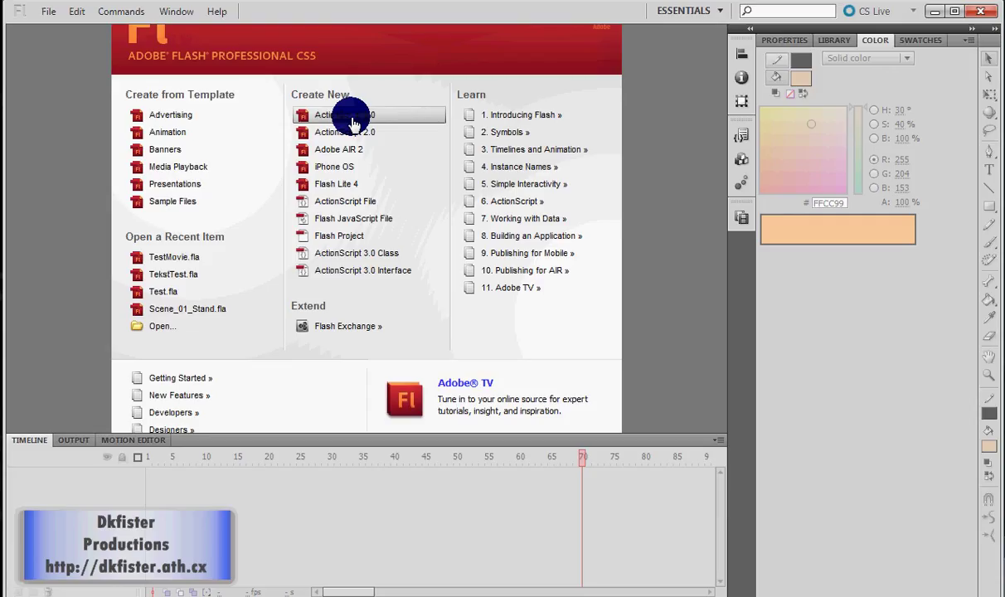
# - Start a new blank Flash document
pyautogui.click(352, 122)
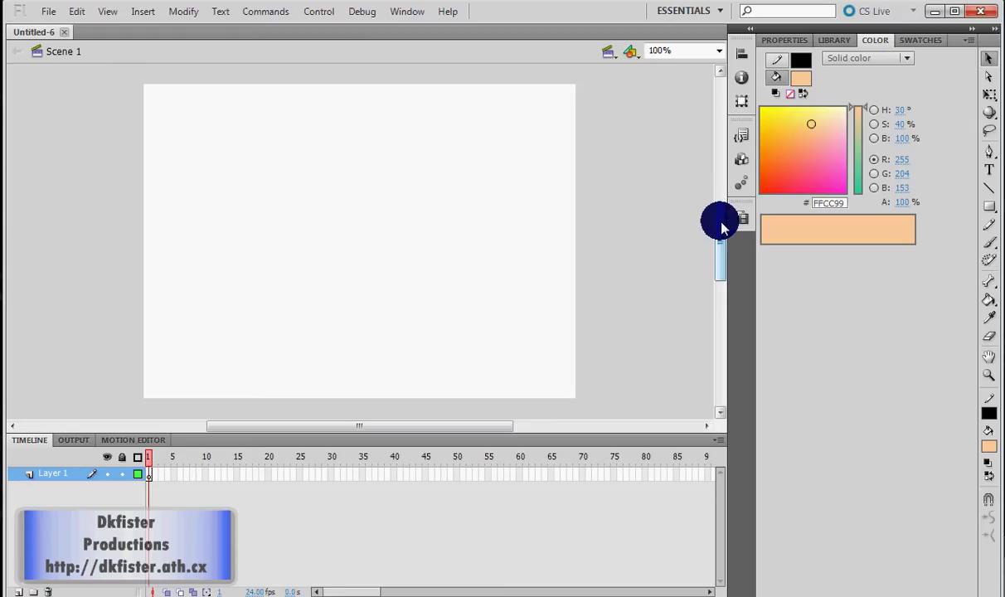
pyautogui.scroll(-1, 721, 231)
pyautogui.moveTo(721, 231); pyautogui.dragTo(719, 217)
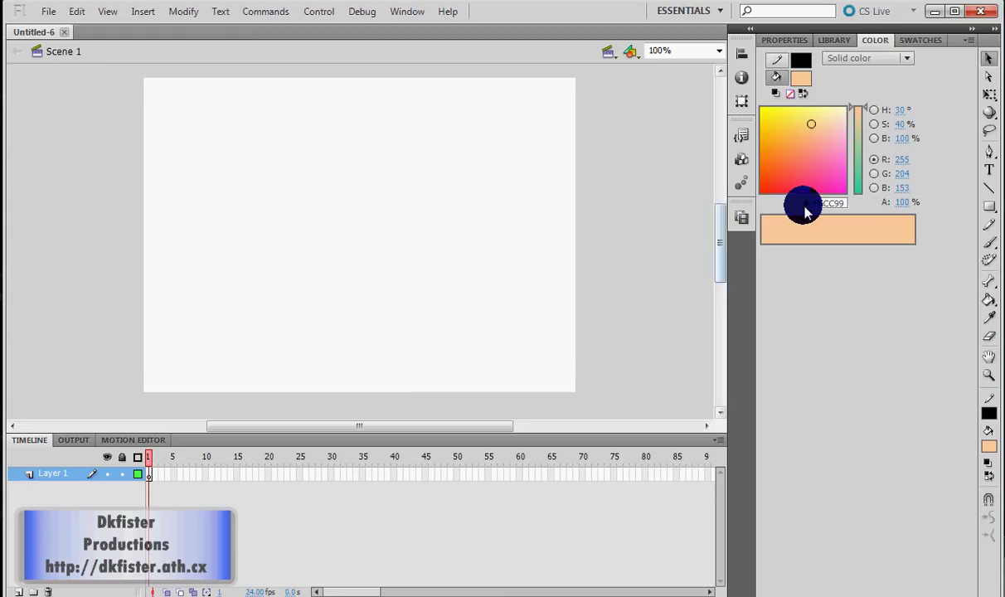
# - Draw a large peach (#FFCC99) rectangle with a black outline mid-stage and select it
pyautogui.click(990, 209)
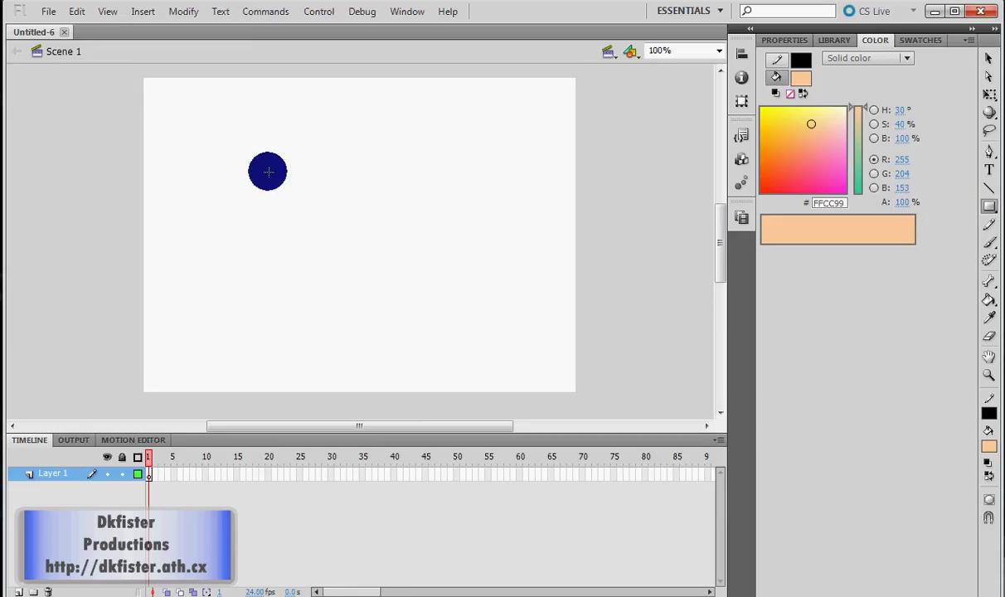
pyautogui.moveTo(254, 141); pyautogui.dragTo(507, 314)
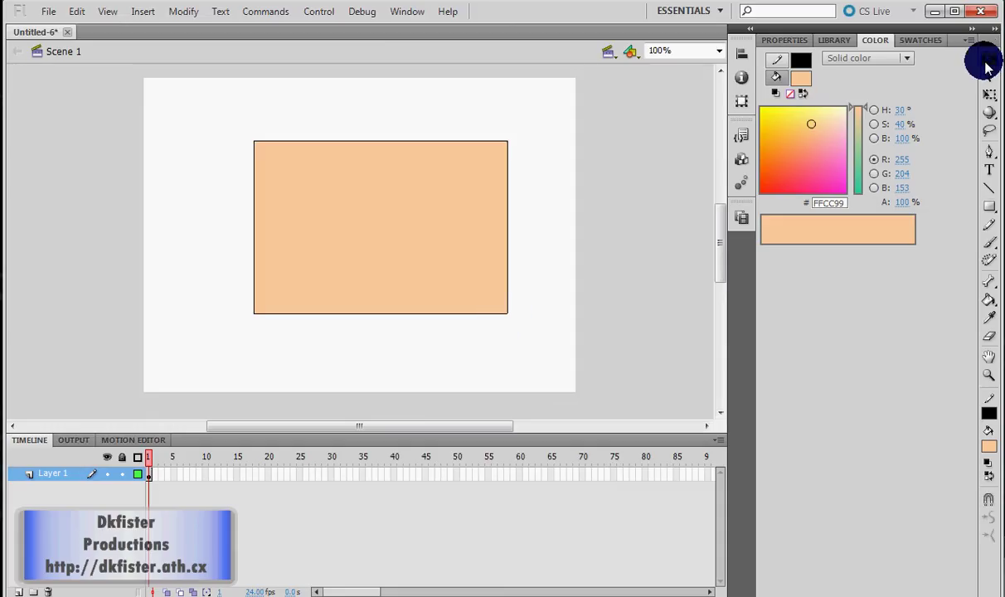
pyautogui.click(988, 58)
pyautogui.moveTo(203, 103); pyautogui.dragTo(566, 354)
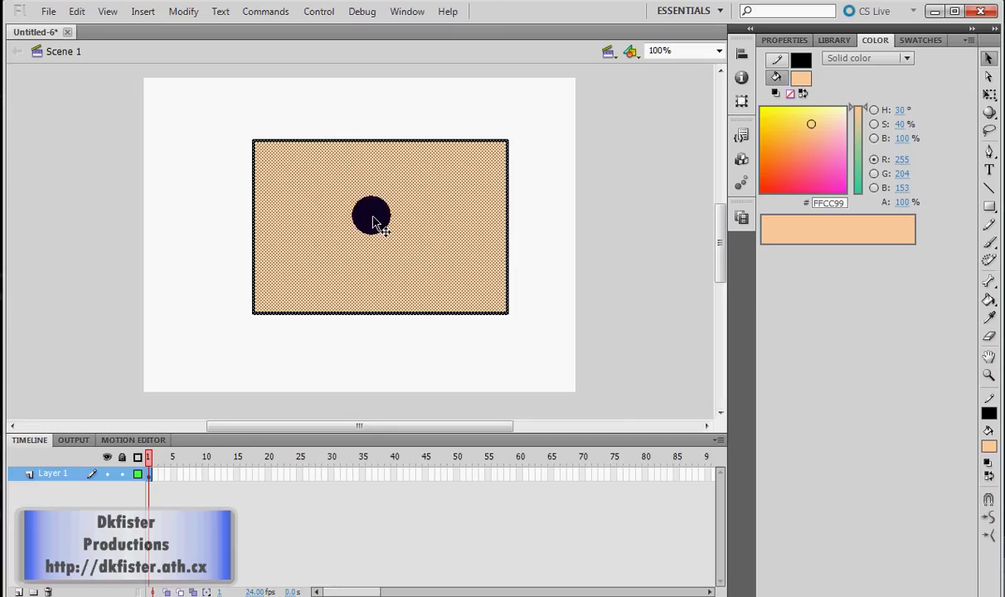
# - Convert the peach rectangle into a Movie Clip symbol named 'Box' with F8
pyautogui.rightClick(373, 223)
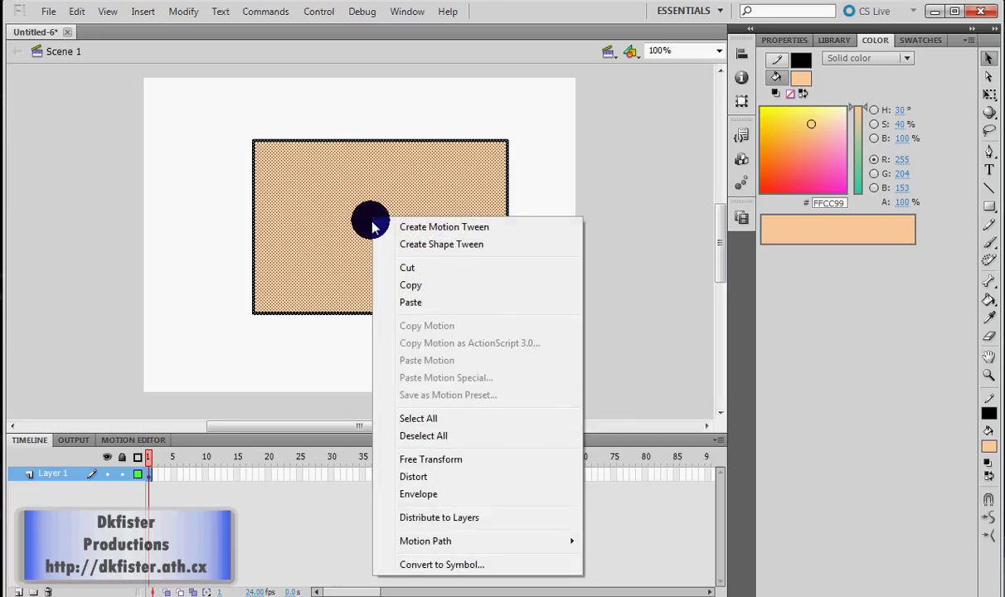
pyautogui.click(469, 204)
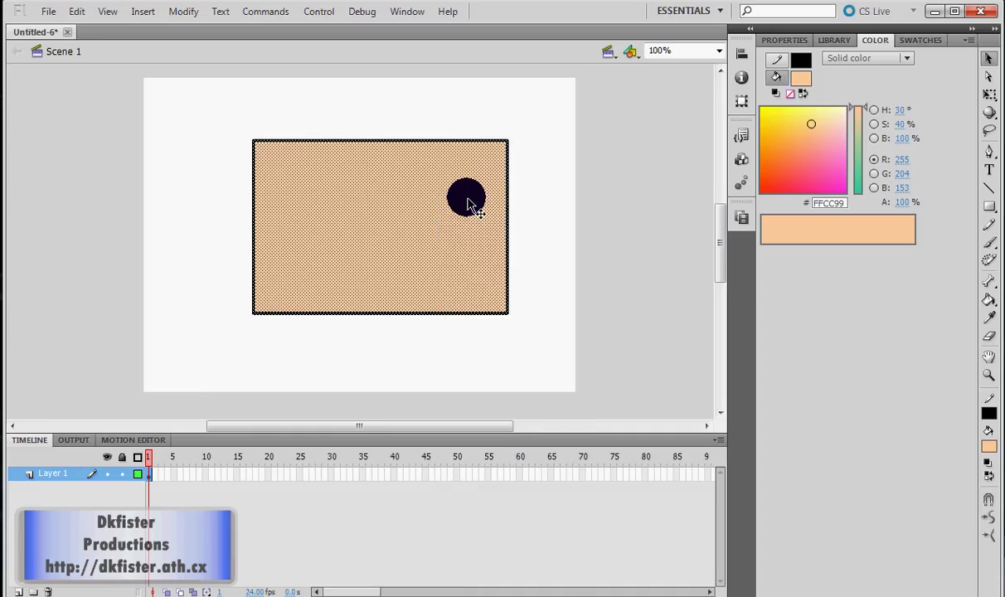
pyautogui.press('F8')
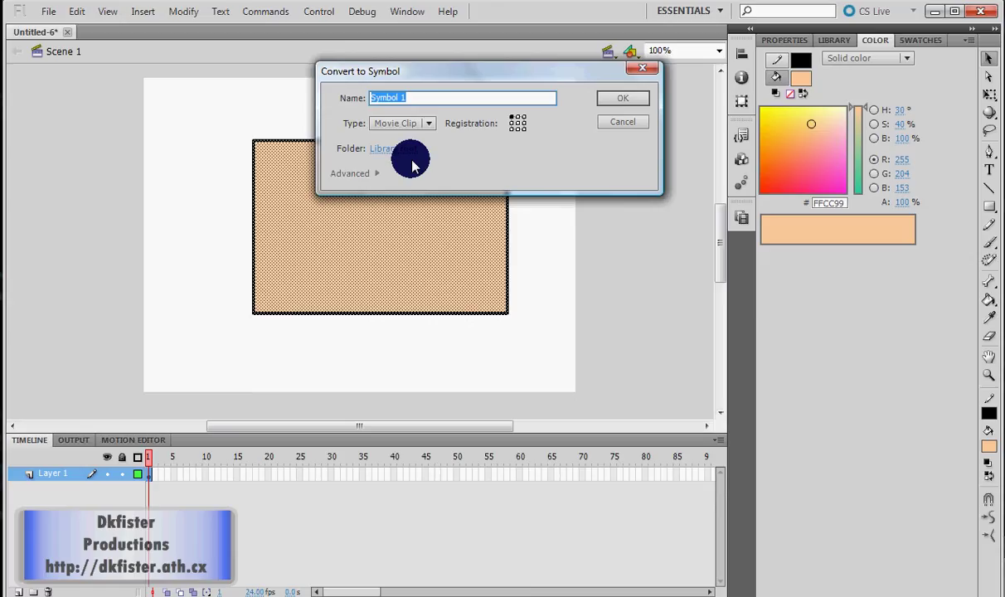
pyautogui.write('B')
pyautogui.write('ox')
pyautogui.click(404, 124)
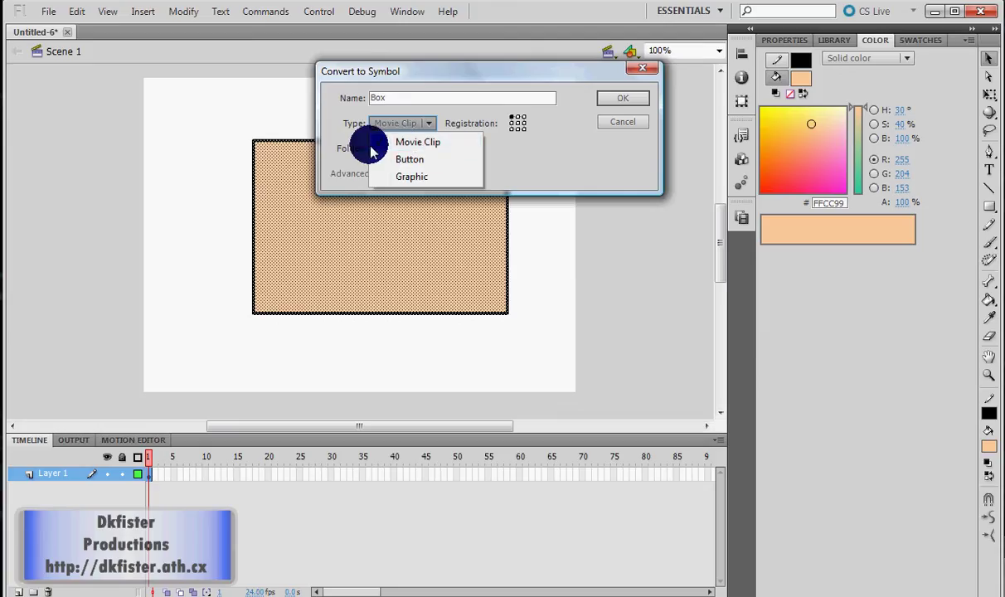
pyautogui.click(437, 145)
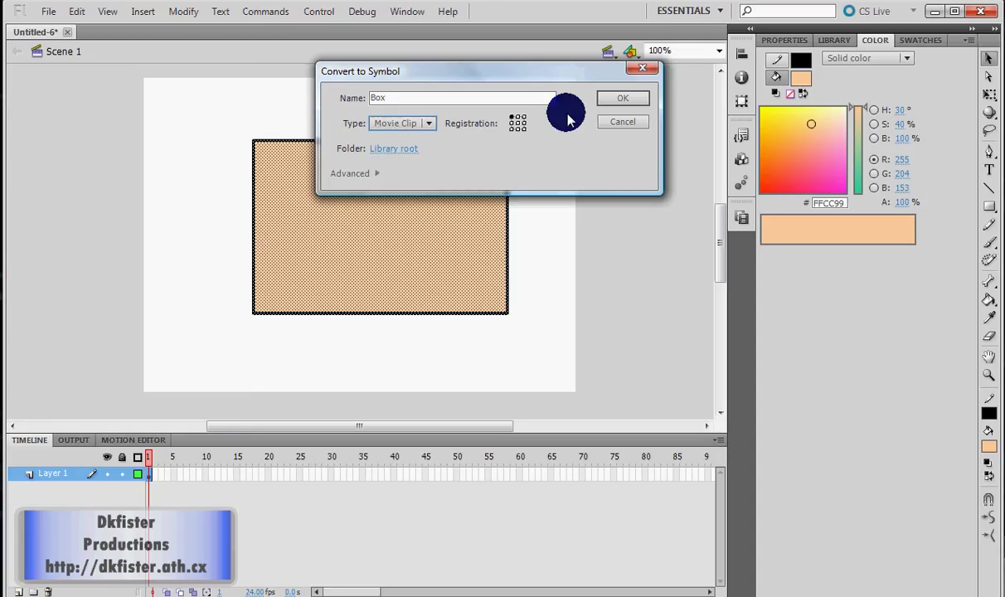
pyautogui.click(623, 99)
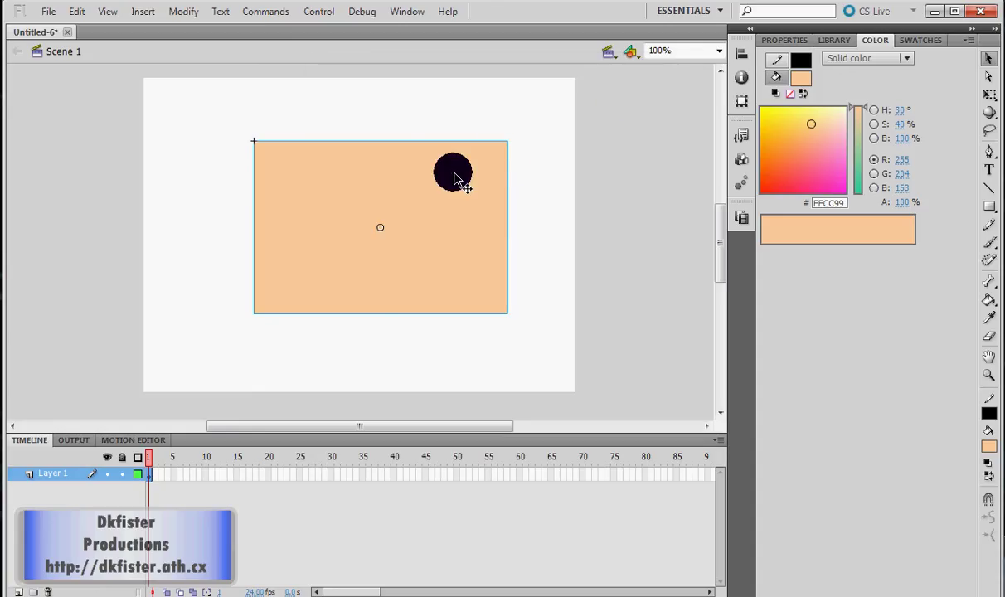
# - Enter the Box symbol's editing mode and rename its Layer 1 to 'Box'
pyautogui.moveTo(290, 272)
pyautogui.mouseDown()
pyautogui.moveTo(316, 270)
pyautogui.moveTo(404, 131)
pyautogui.moveTo(331, 251)
pyautogui.moveTo(362, 240)
pyautogui.moveTo(377, 253)
pyautogui.moveTo(268, 346)
pyautogui.mouseUp()
pyautogui.doubleClick(379, 252)
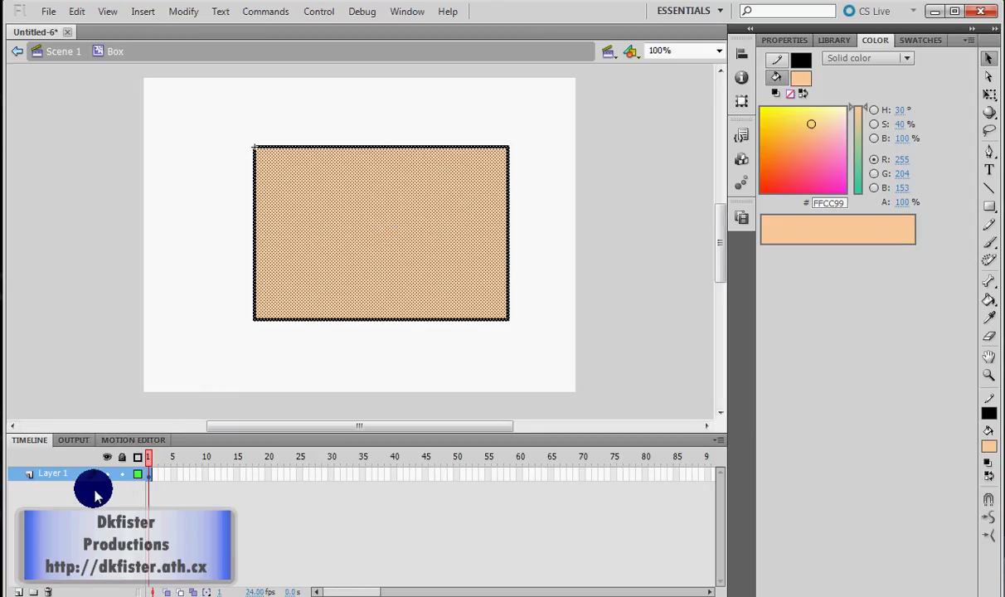
pyautogui.doubleClick(51, 475)
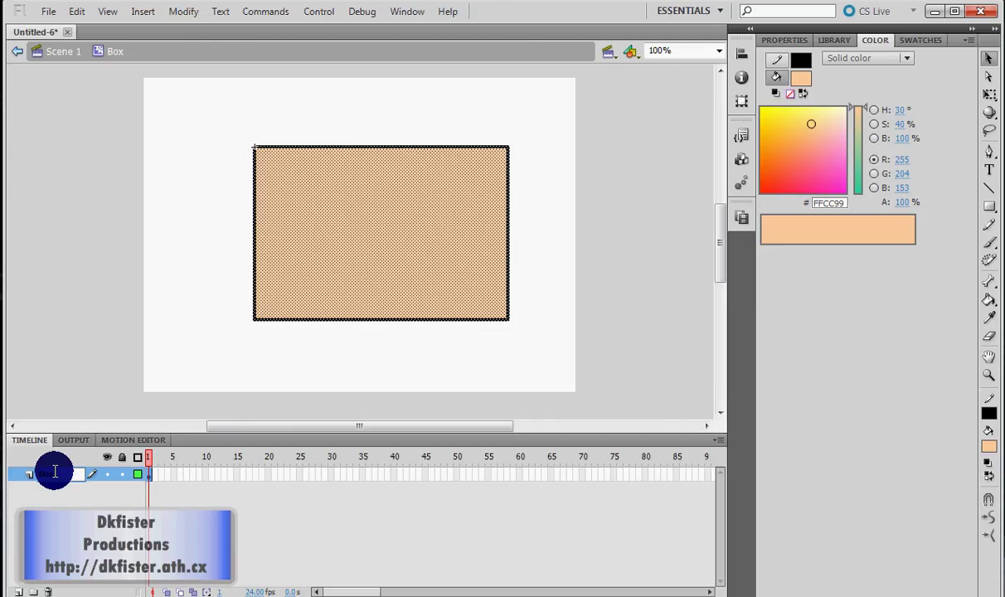
pyautogui.press('Return')
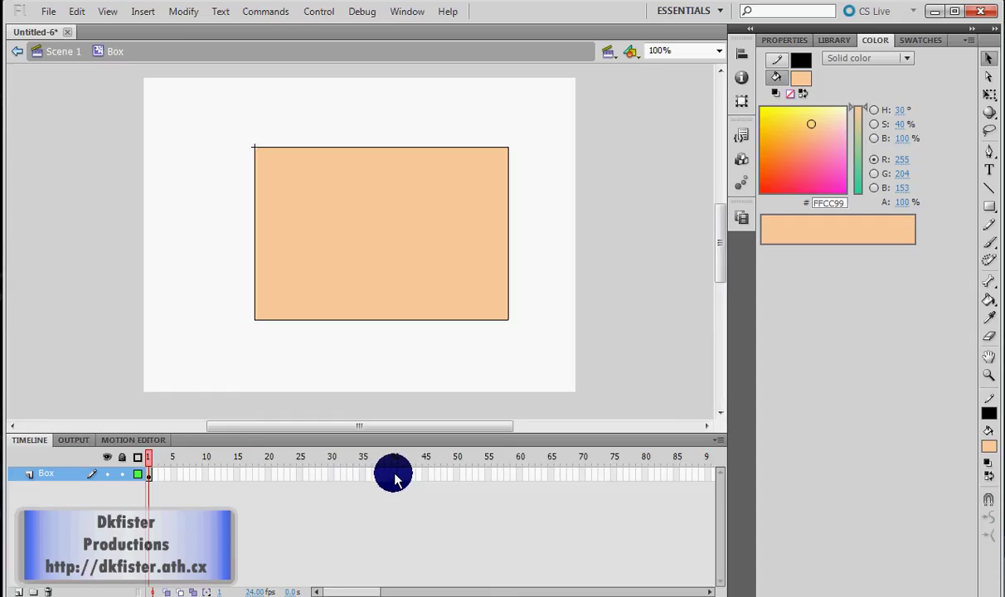
# - Extend the Box layer's frames through frame 40
pyautogui.click(395, 473)
pyautogui.press('F5')
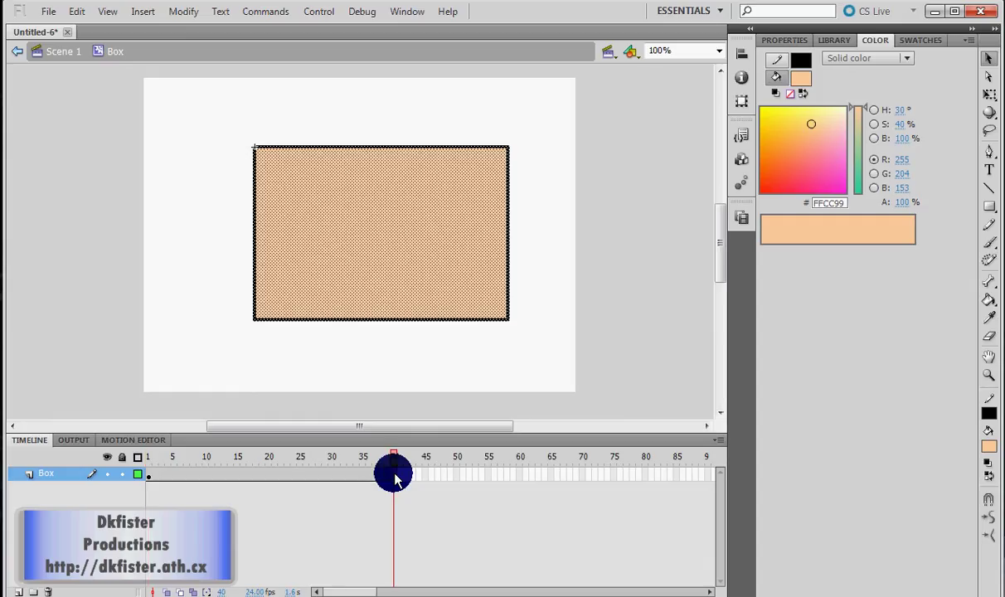
pyautogui.moveTo(386, 458)
pyautogui.mouseDown()
pyautogui.moveTo(163, 461)
pyautogui.moveTo(391, 460)
pyautogui.moveTo(240, 461)
pyautogui.moveTo(265, 455)
pyautogui.moveTo(267, 476)
pyautogui.mouseUp()
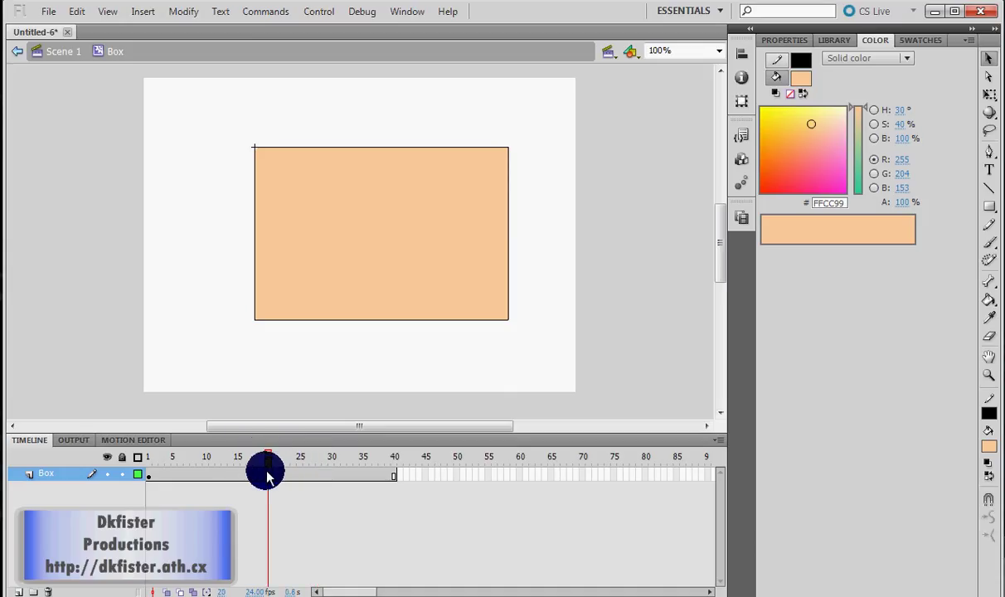
# - Create a motion tween on the layer and add a position keyframe at frame 20
pyautogui.rightClick(267, 477)
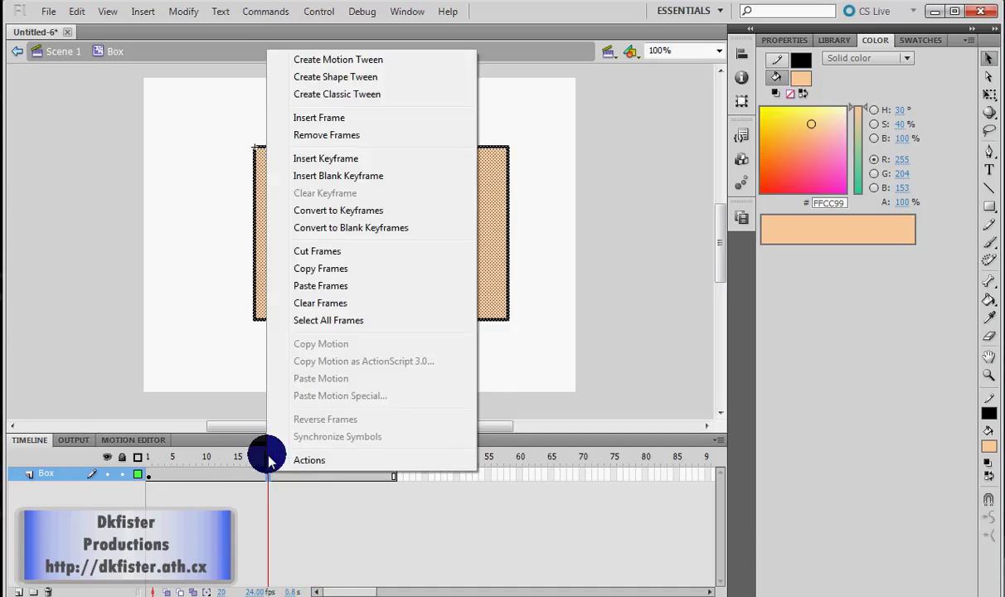
pyautogui.click(354, 58)
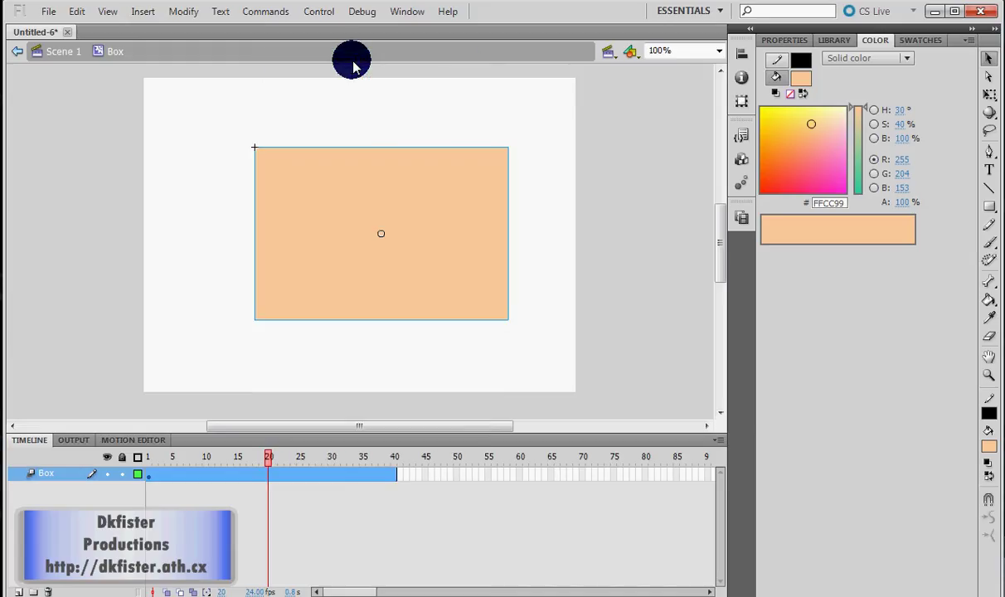
pyautogui.rightClick(270, 472)
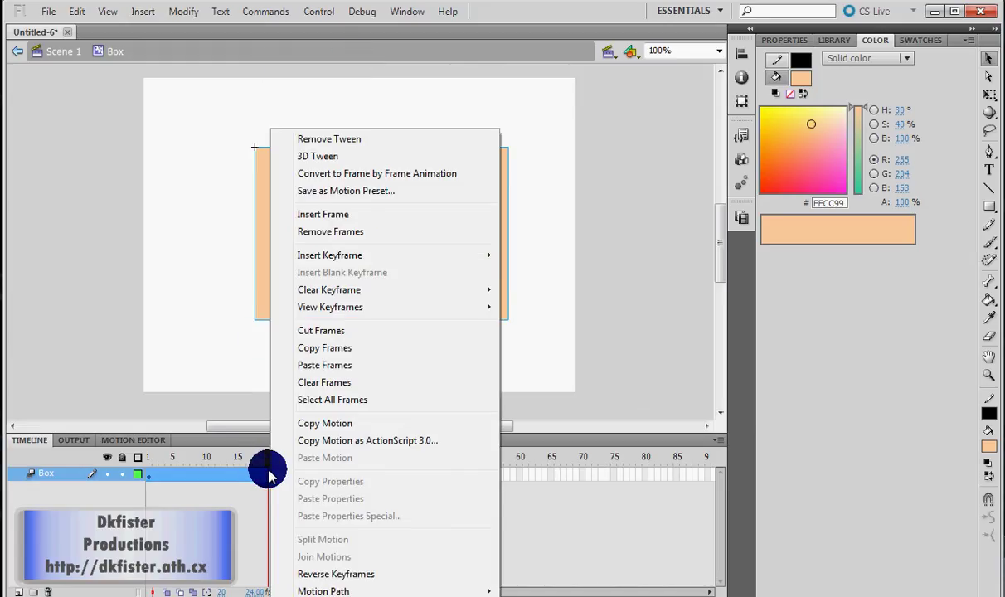
pyautogui.moveTo(327, 255)
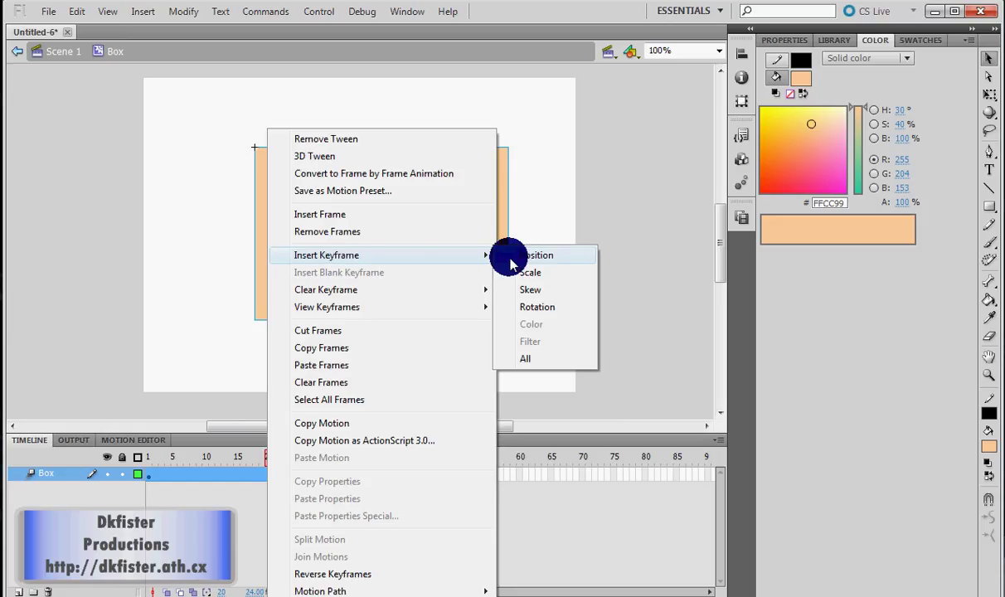
pyautogui.click(511, 257)
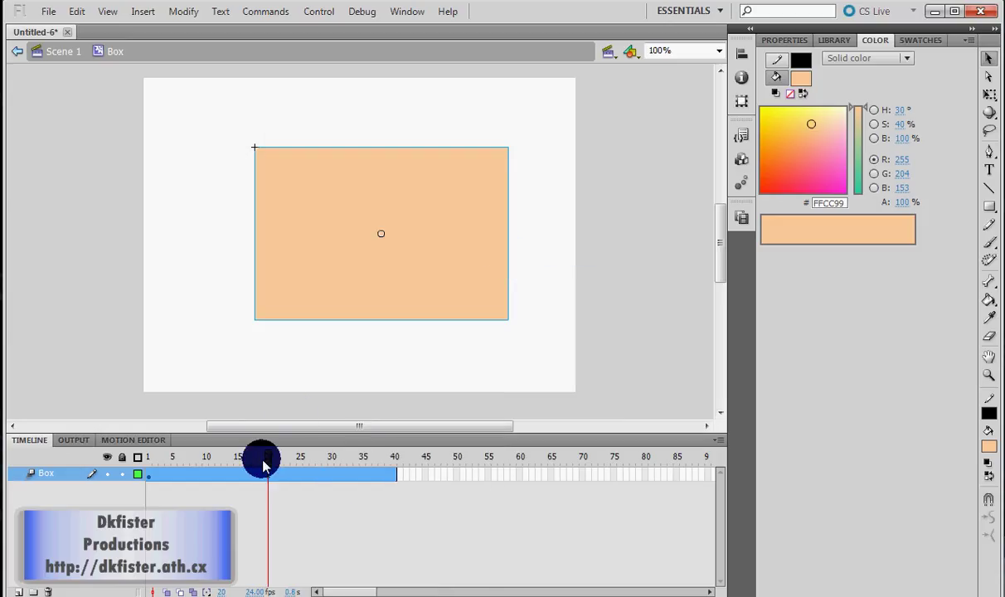
# - At frame 20, slide the rectangle about 230 px left and scrub to preview its path
pyautogui.moveTo(267, 459); pyautogui.dragTo(269, 457)
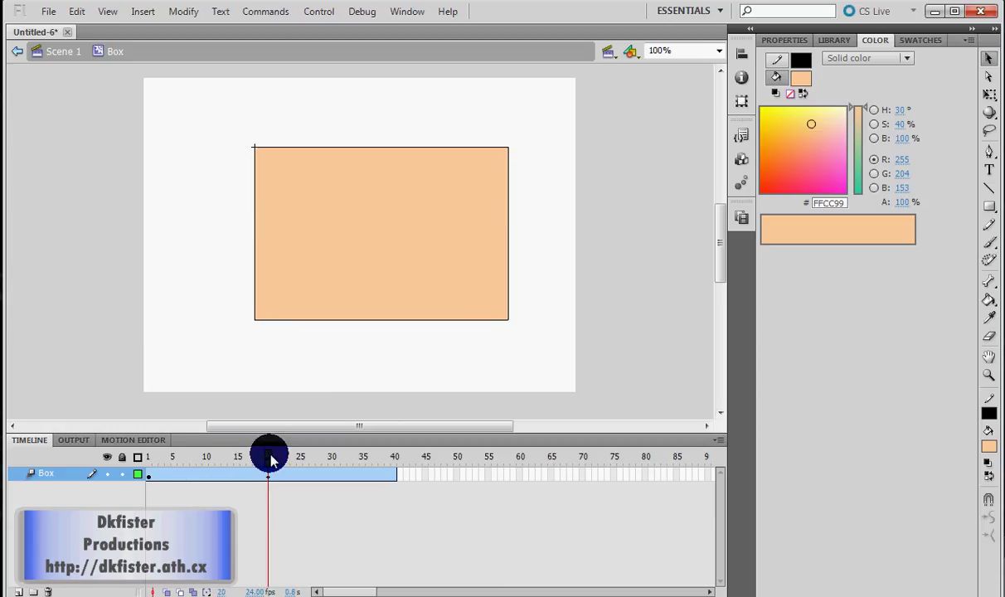
pyautogui.click(267, 488)
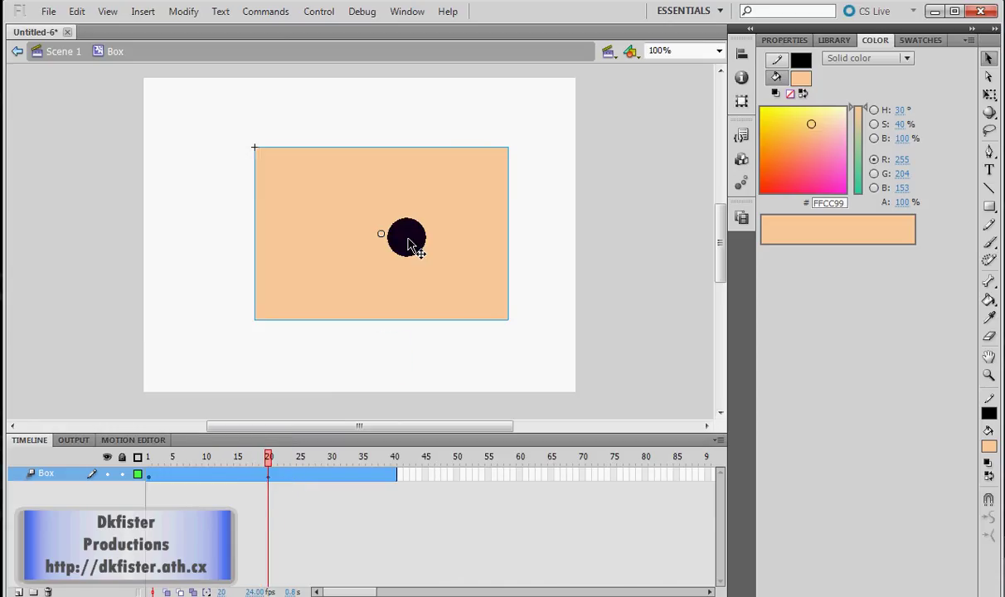
pyautogui.moveTo(382, 234); pyautogui.dragTo(382, 277)
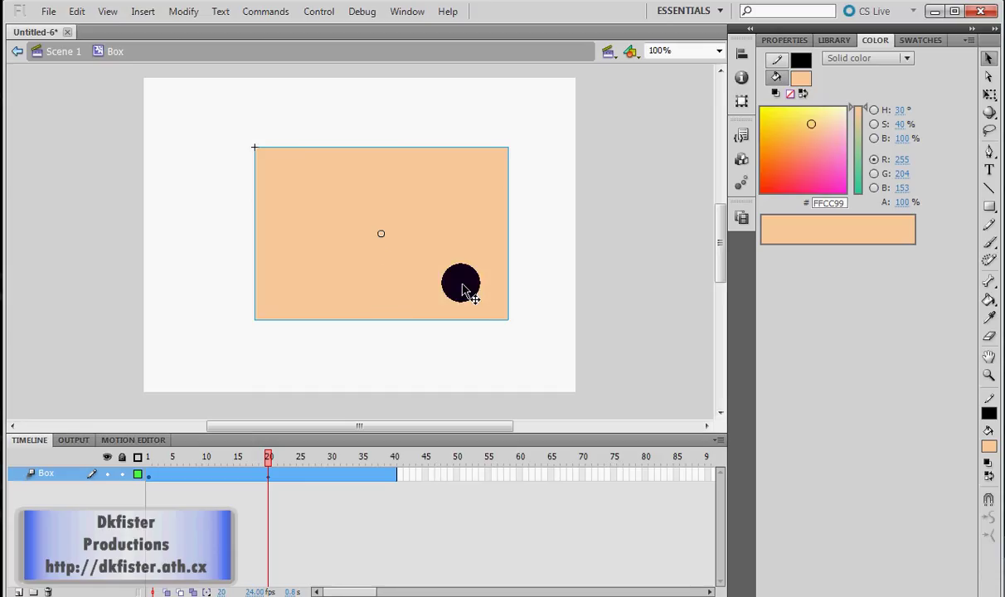
pyautogui.moveTo(464, 288); pyautogui.dragTo(199, 287)
pyautogui.click(261, 457)
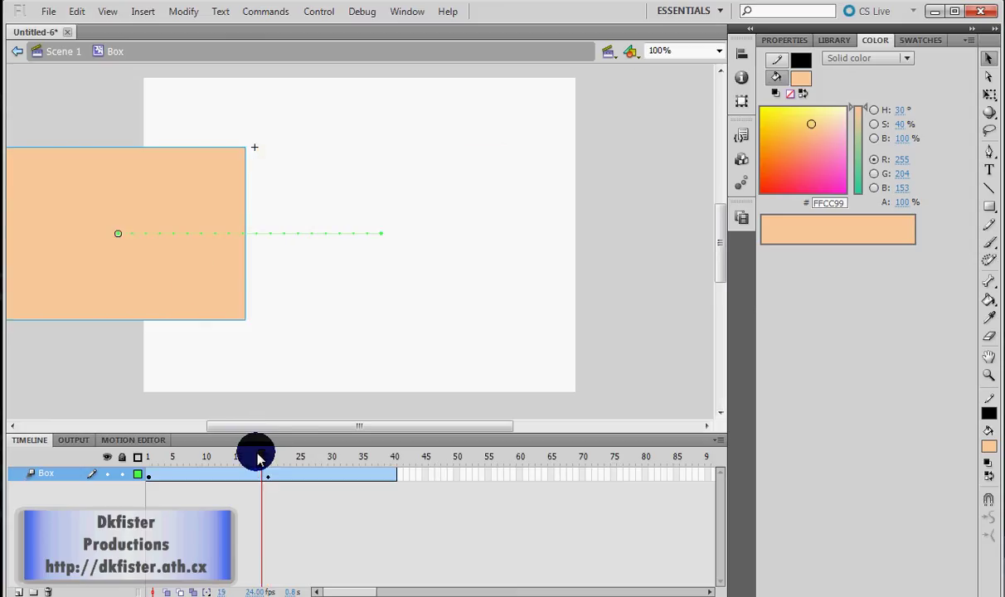
pyautogui.moveTo(261, 457)
pyautogui.mouseDown()
pyautogui.moveTo(174, 457)
pyautogui.moveTo(270, 456)
pyautogui.moveTo(144, 456)
pyautogui.moveTo(278, 456)
pyautogui.moveTo(150, 460)
pyautogui.moveTo(260, 460)
pyautogui.mouseUp()
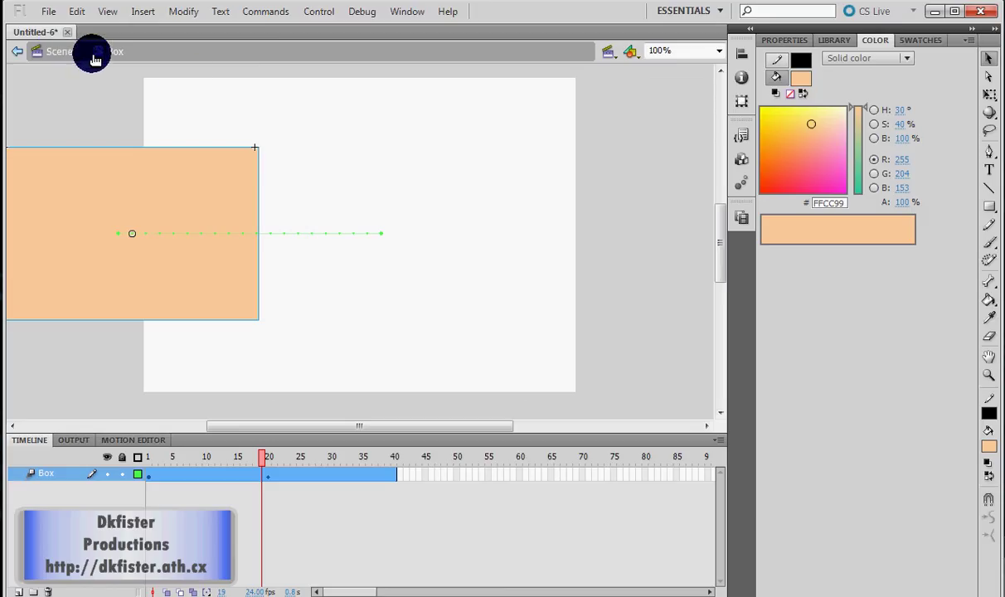
# - Return to Scene 1, extend Layer 1 to frame 70, and open the Control menu
pyautogui.click(51, 52)
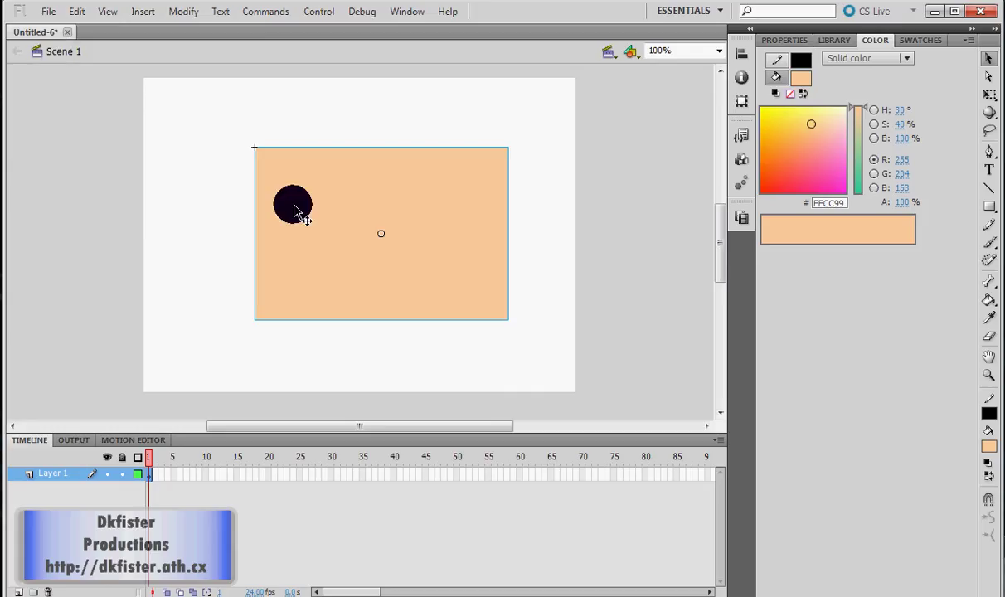
pyautogui.press('Escape')
pyautogui.click(579, 475)
pyautogui.press('F5')
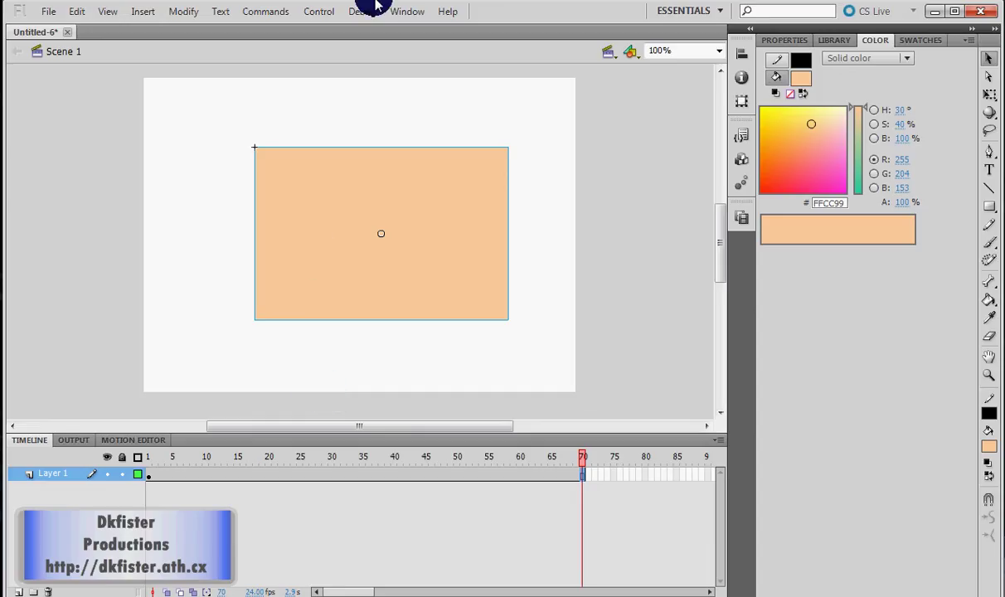
pyautogui.click(312, 13)
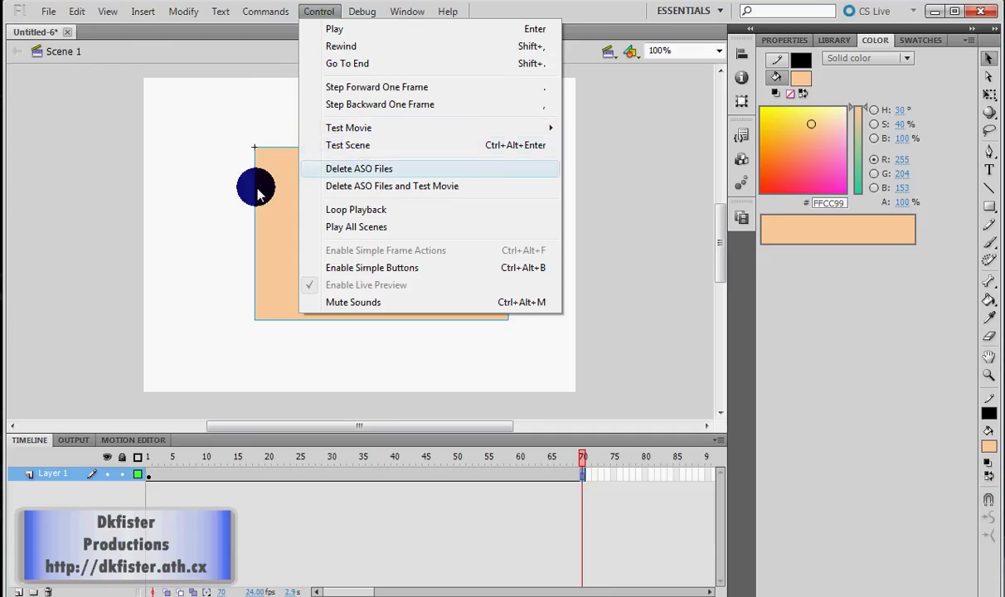
# - Test the movie with Ctrl+Enter, watch the box slide left, then close the preview
pyautogui.click(201, 340)
pyautogui.hotkey('ctrl', 'Return')
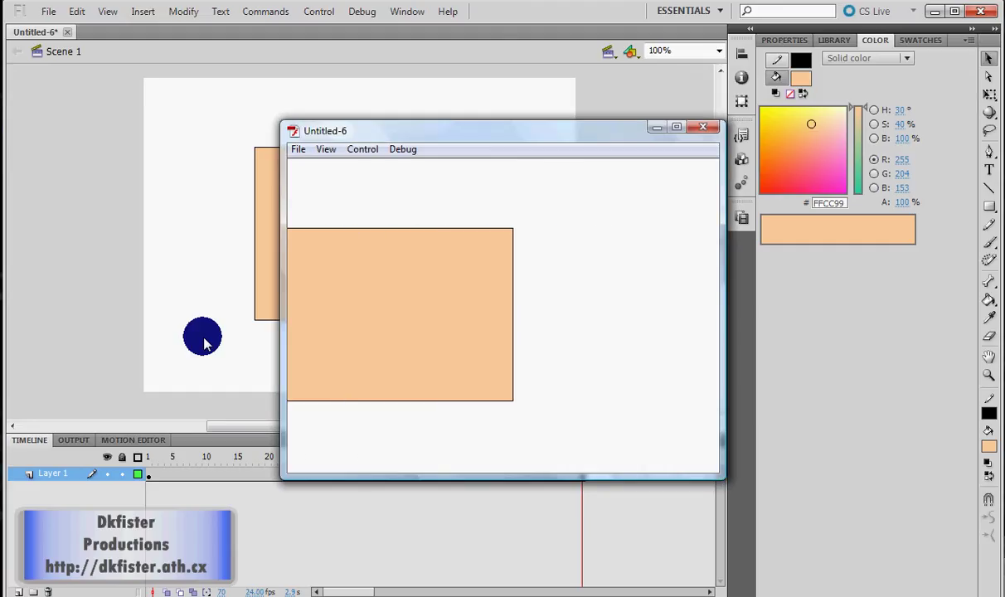
pyautogui.moveTo(415, 145); pyautogui.dragTo(308, 115)
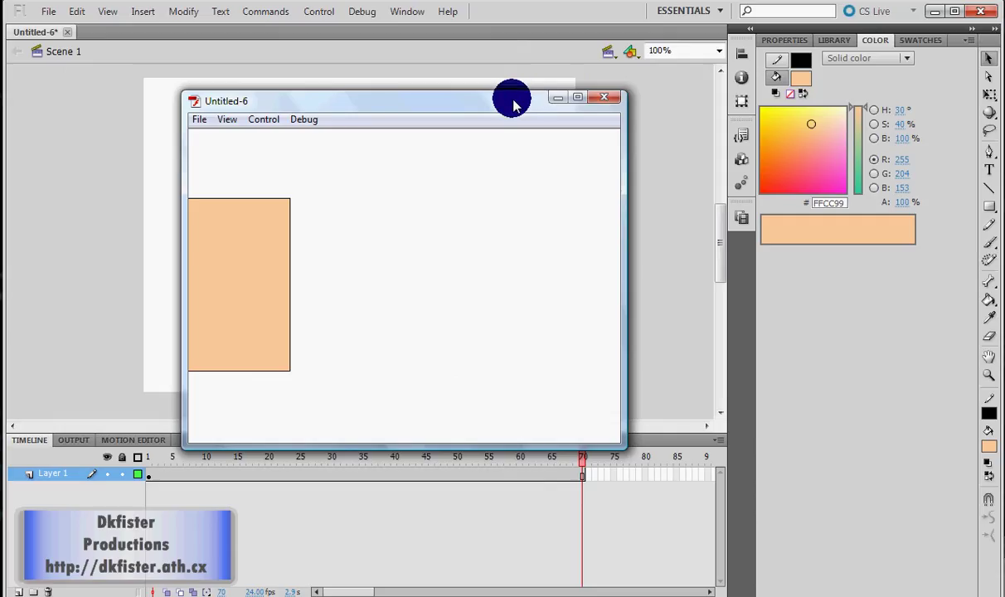
pyautogui.click(592, 100)
pyautogui.moveTo(393, 238); pyautogui.dragTo(370, 232)
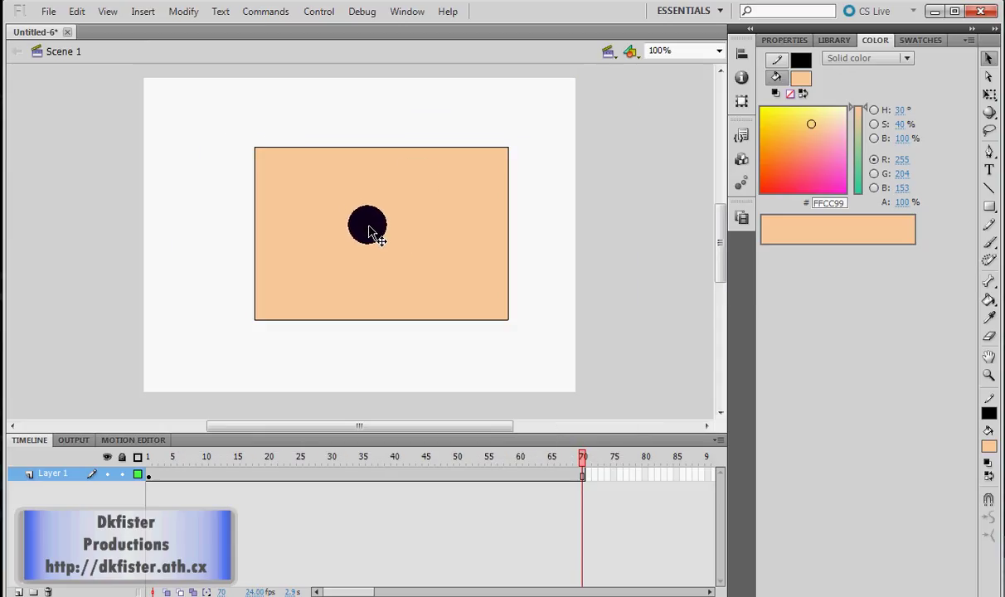
pyautogui.moveTo(371, 232); pyautogui.dragTo(372, 282)
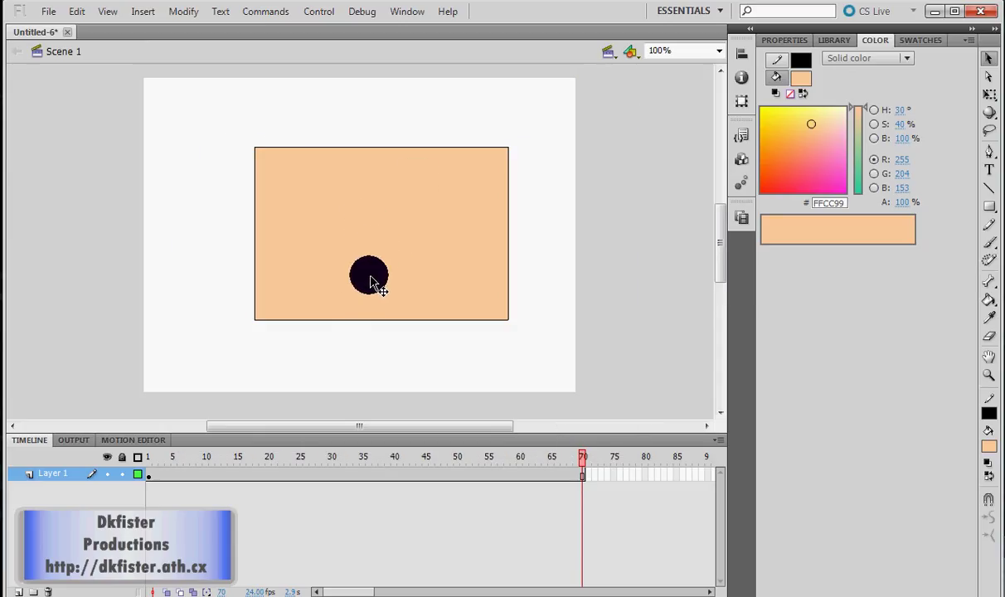